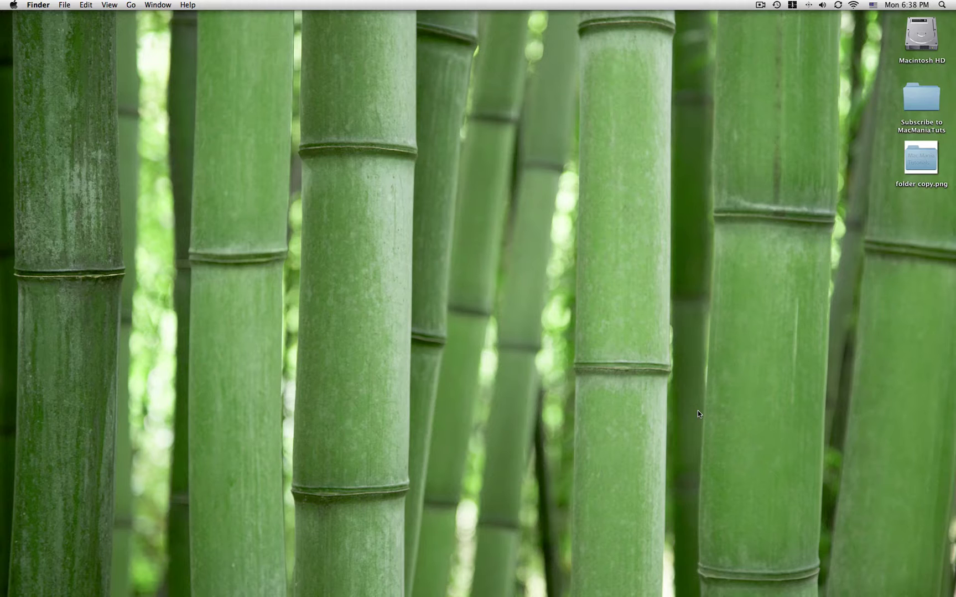
Create a new untitled folder on the desktop, then deselect it.
key(super+shift+n)
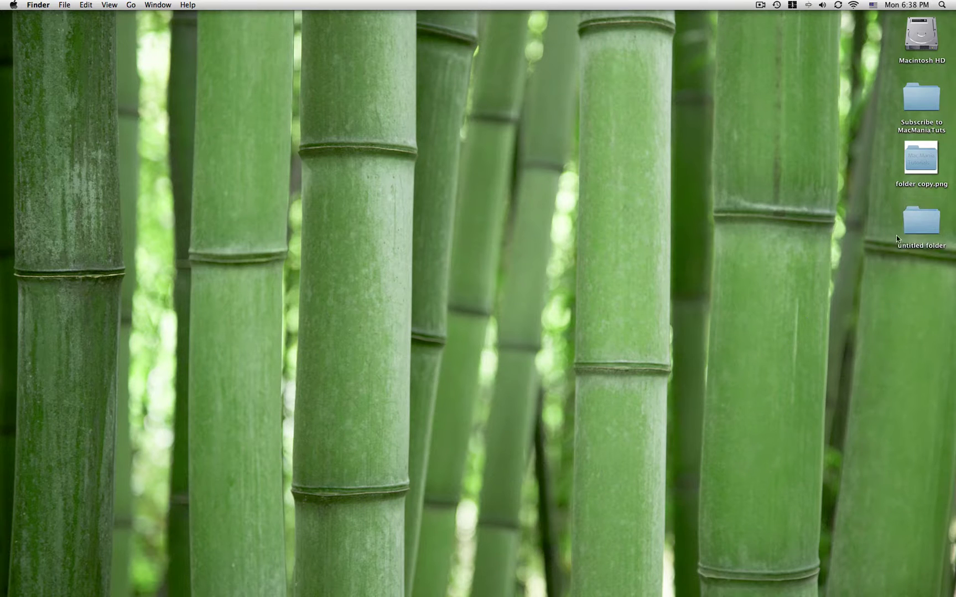
click(900, 235)
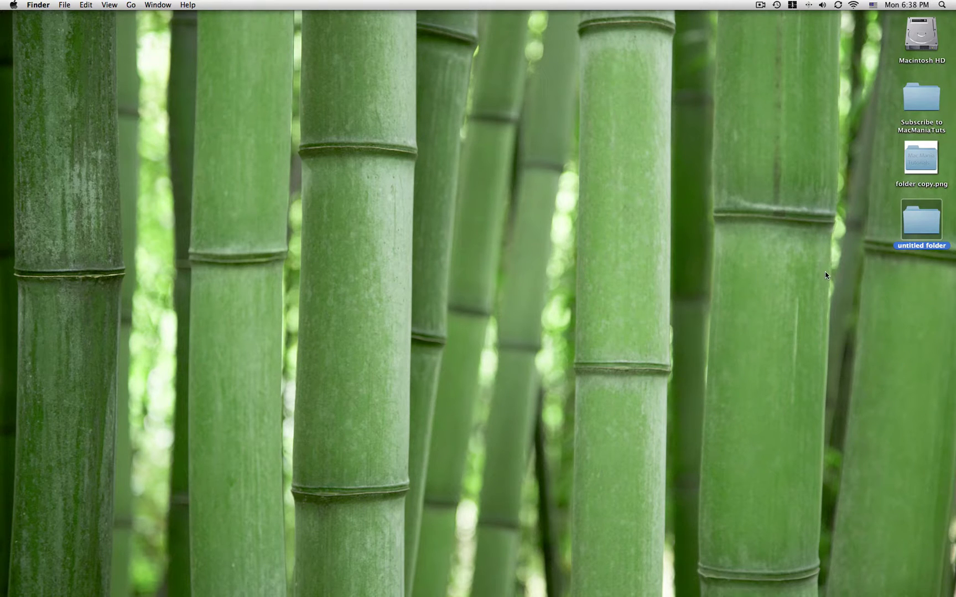
click(842, 288)
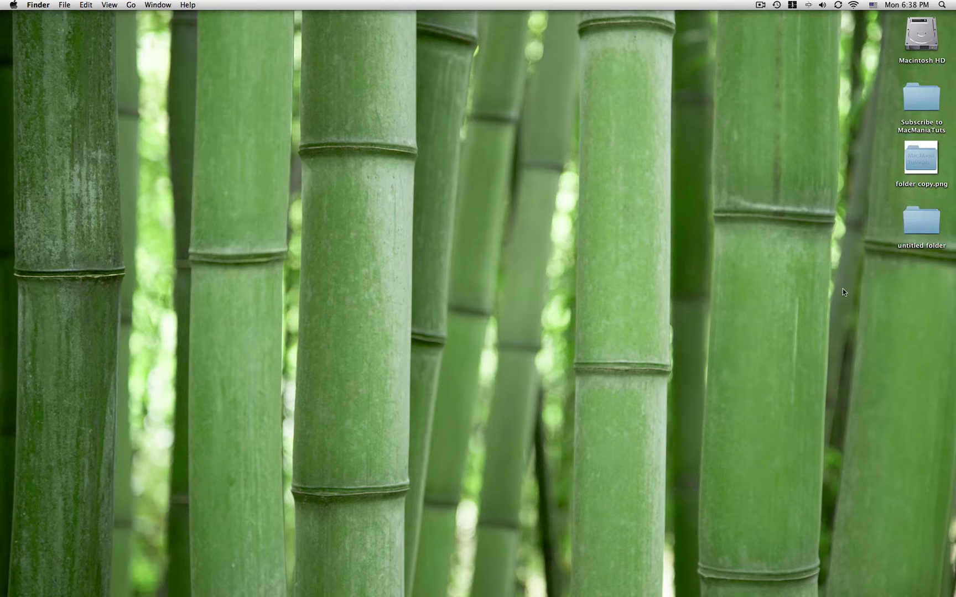
In Preview, create a new image from the copied folder icon on the clipboard.
key(super+Tab)
key(super+shift+Tab)
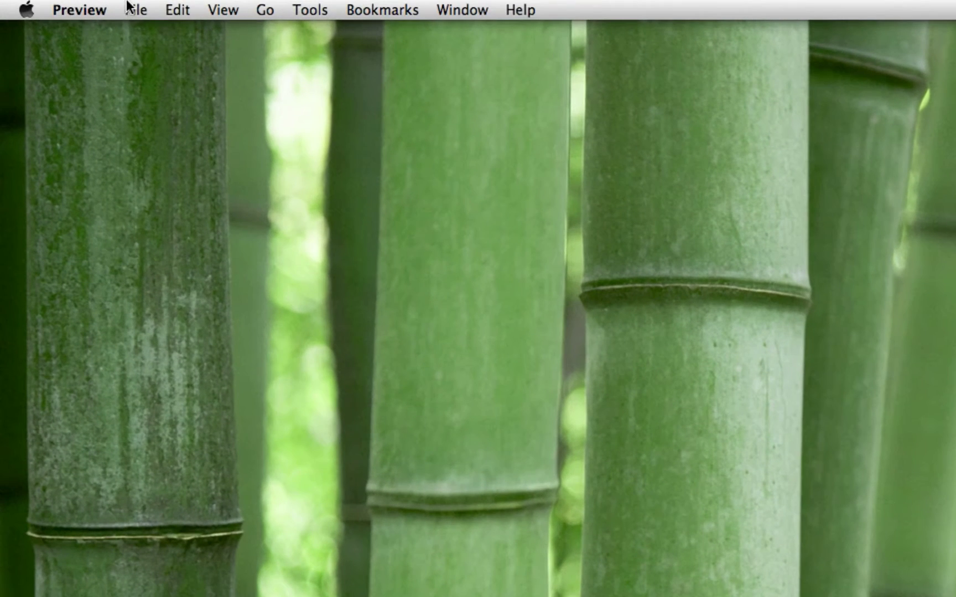
click(87, 6)
click(143, 44)
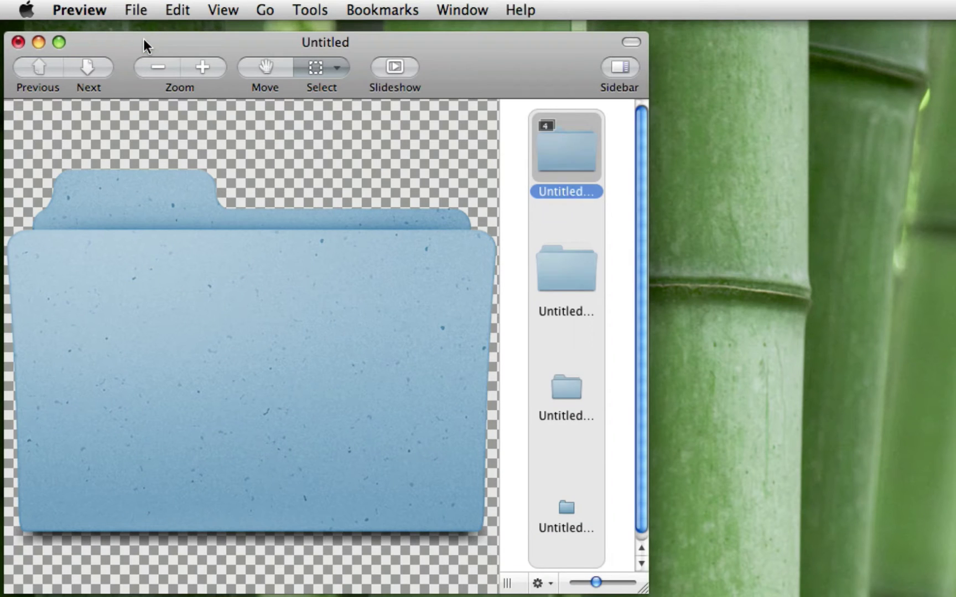
click(619, 78)
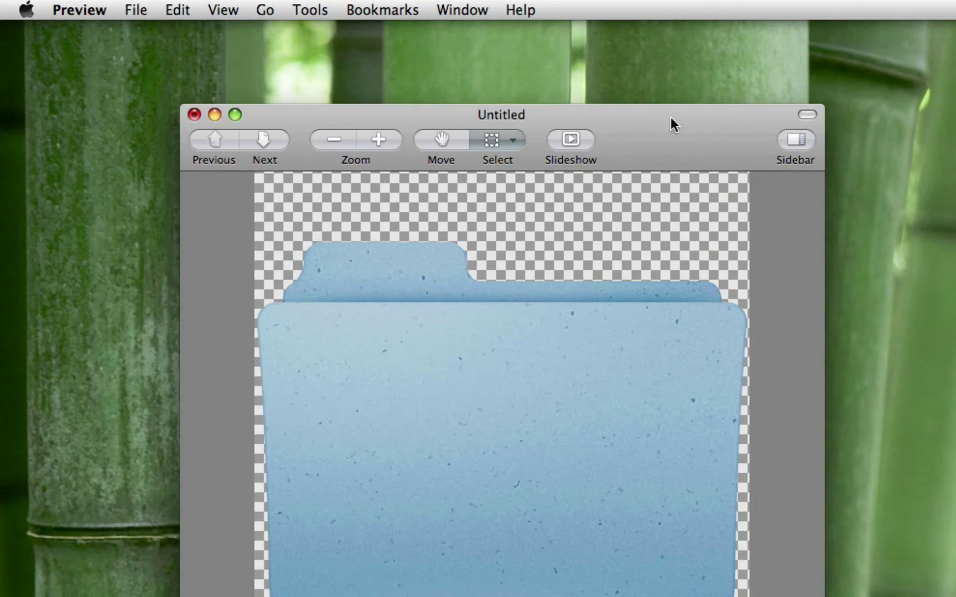
Save the image as a PNG named 'folder' and quit Preview.
click(123, 8)
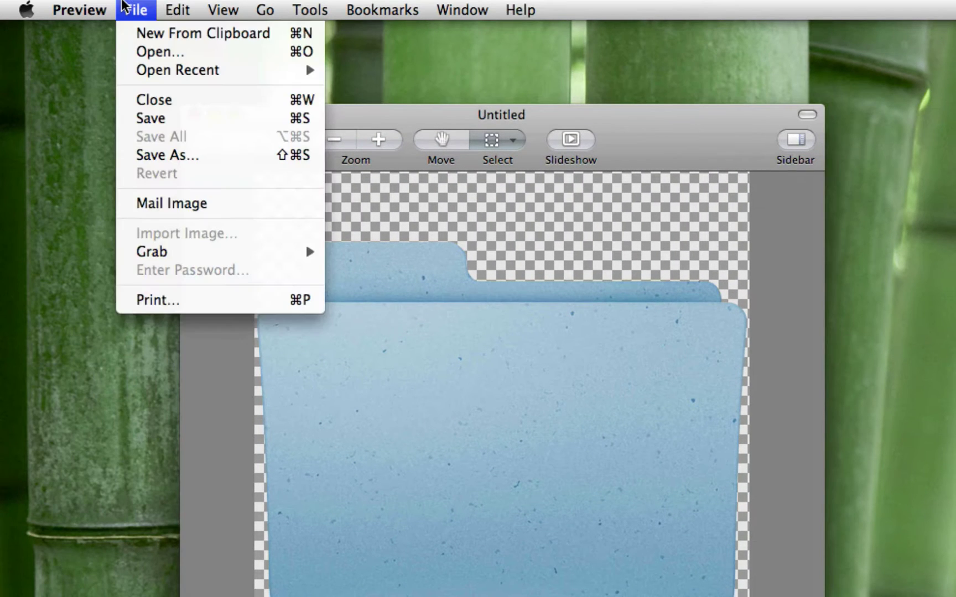
click(175, 156)
click(483, 280)
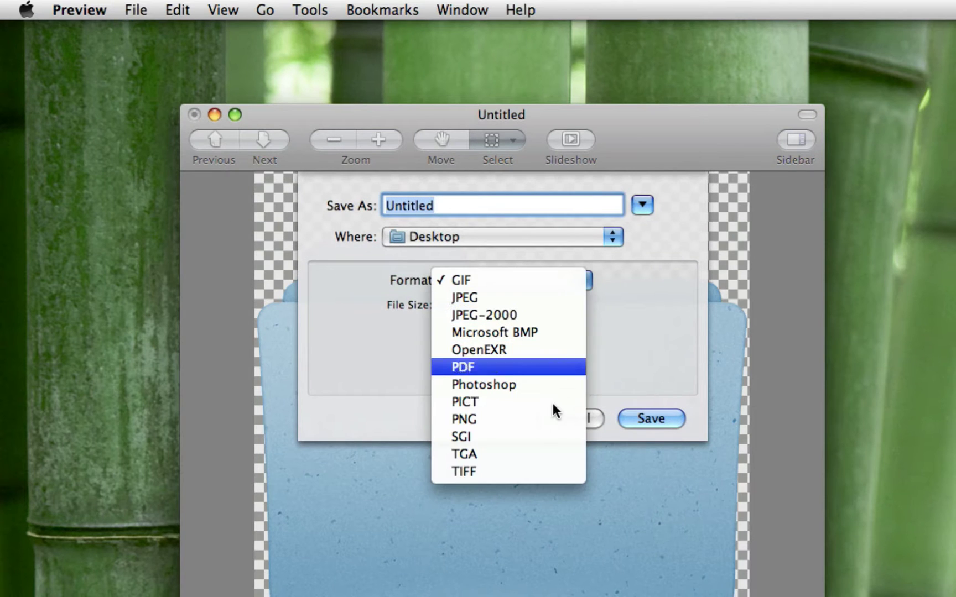
click(562, 422)
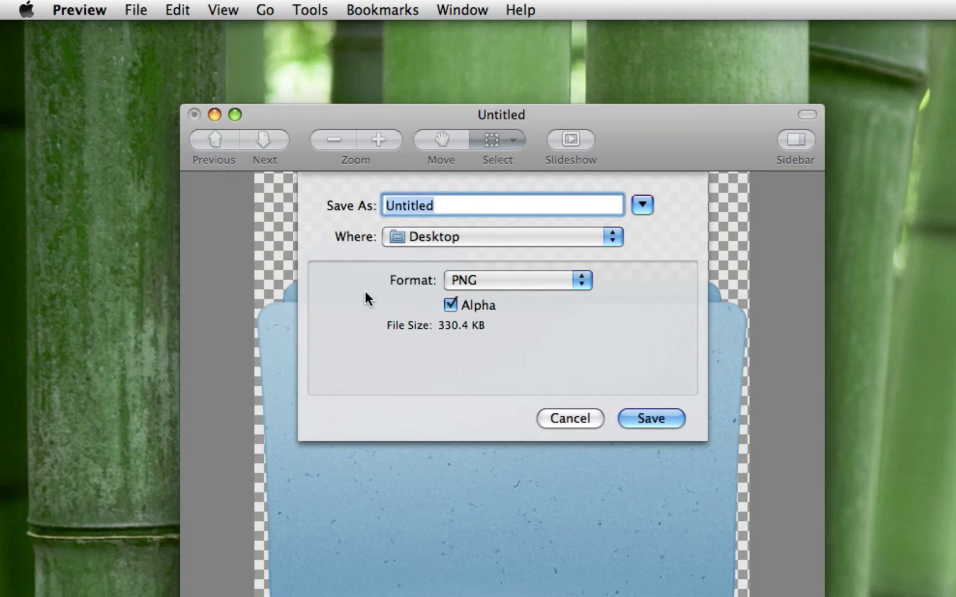
text(folder)
key(Return)
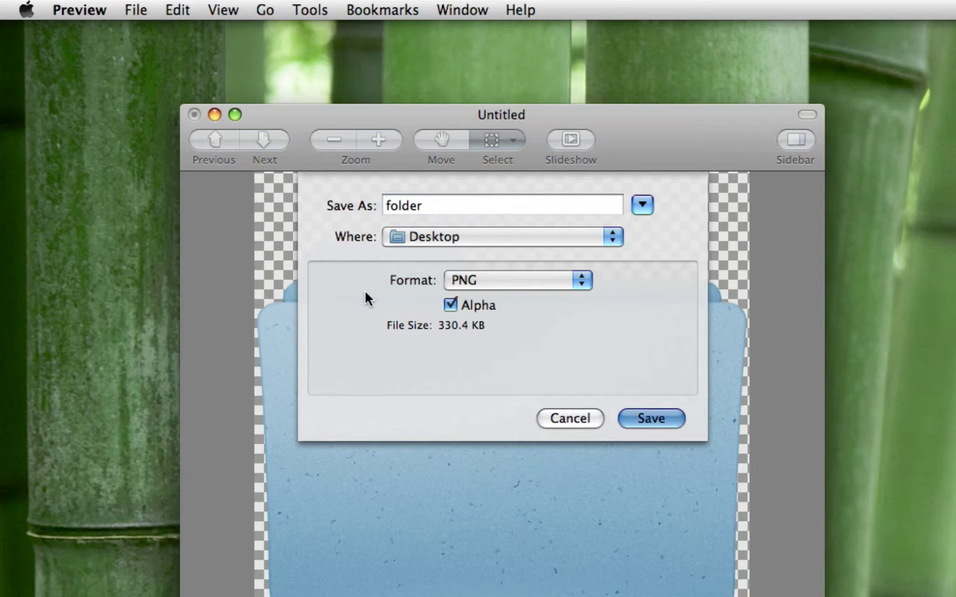
key(super+q)
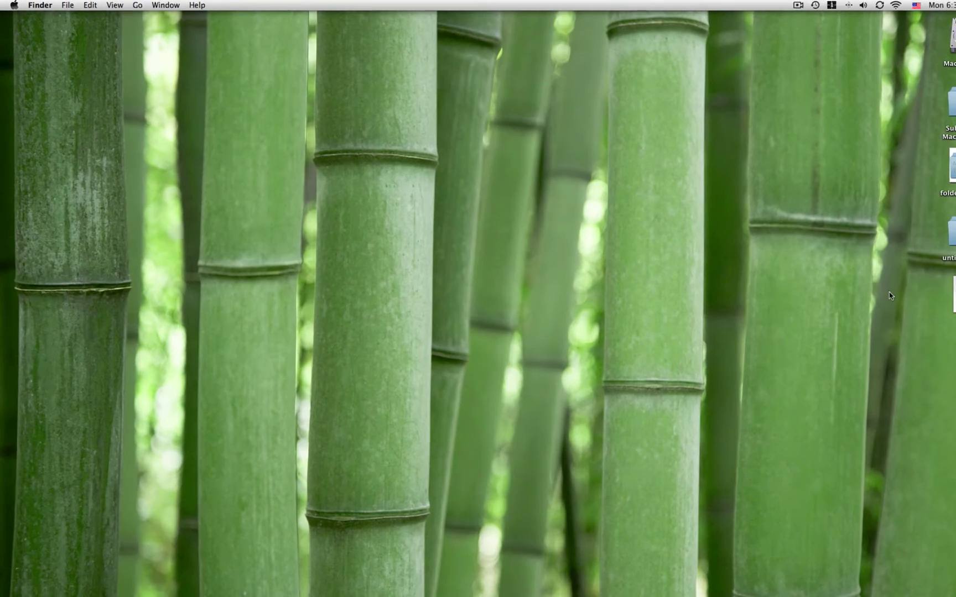
Quick Look folder.png on the desktop, then bring up its context menu.
click(925, 285)
key(space)
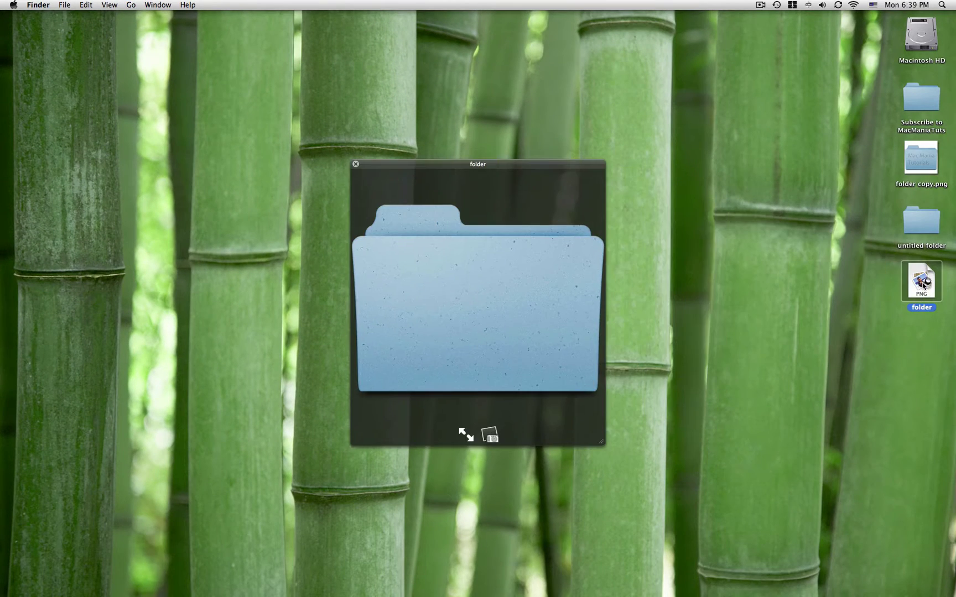
key(space)
right_click(924, 289)
mouse_move(823, 101)
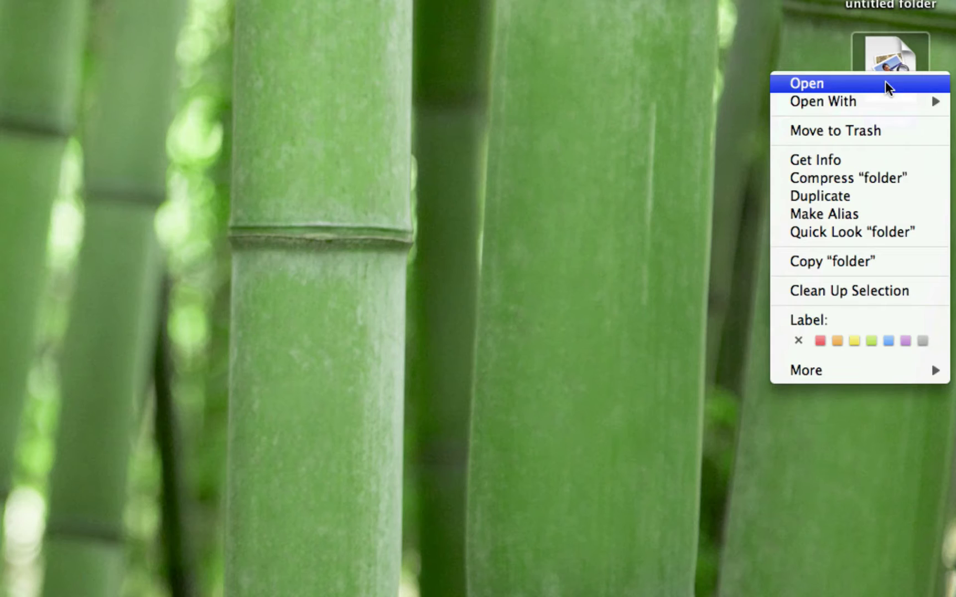
Open folder.png in Photoshop and add two-line text 'Mac Mania' / 'Tutorials' on the folder.
click(508, 195)
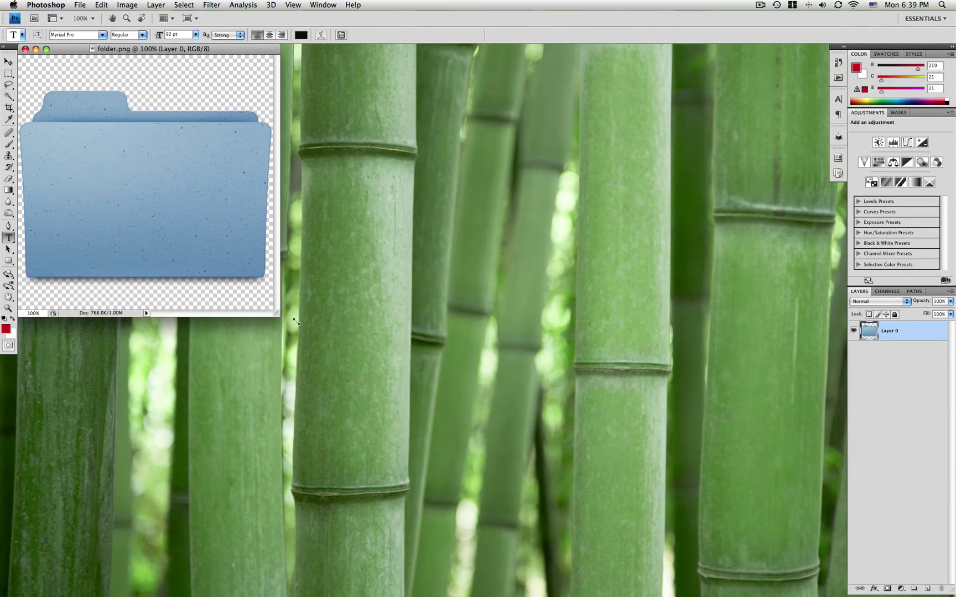
drag(296, 323, 607, 430)
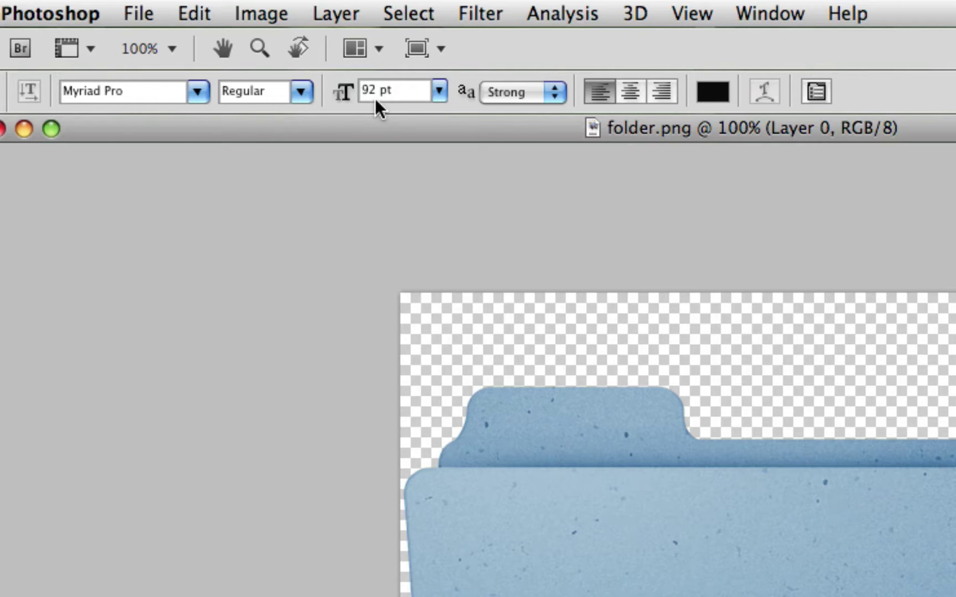
click(490, 569)
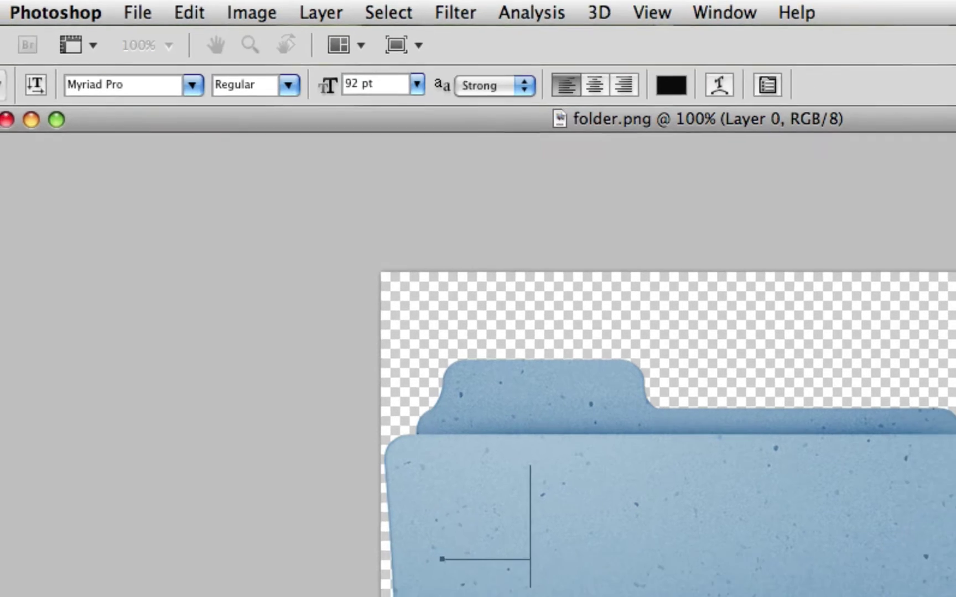
text(Mac)
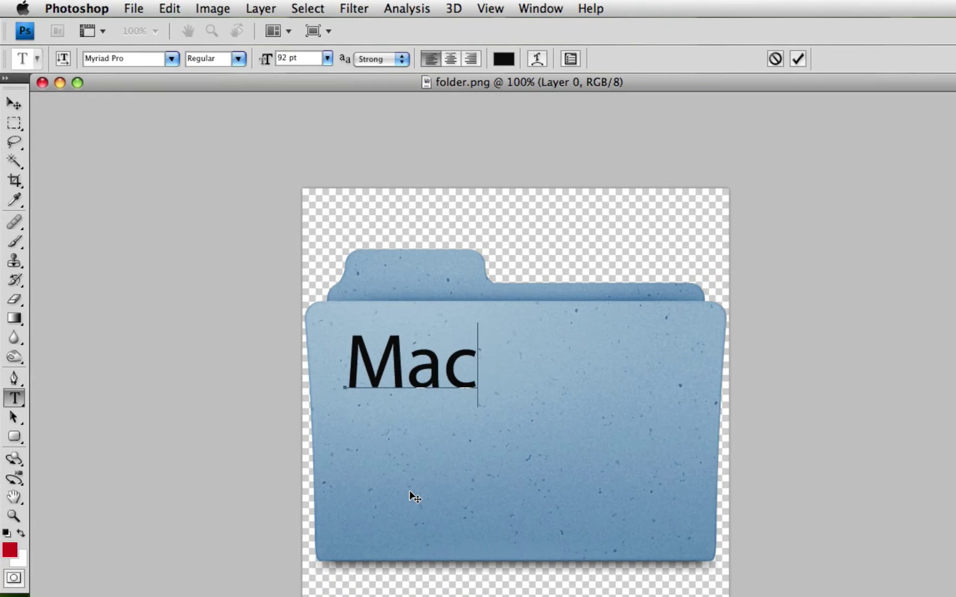
text(m)
key(BackSpace)
text(Mania)
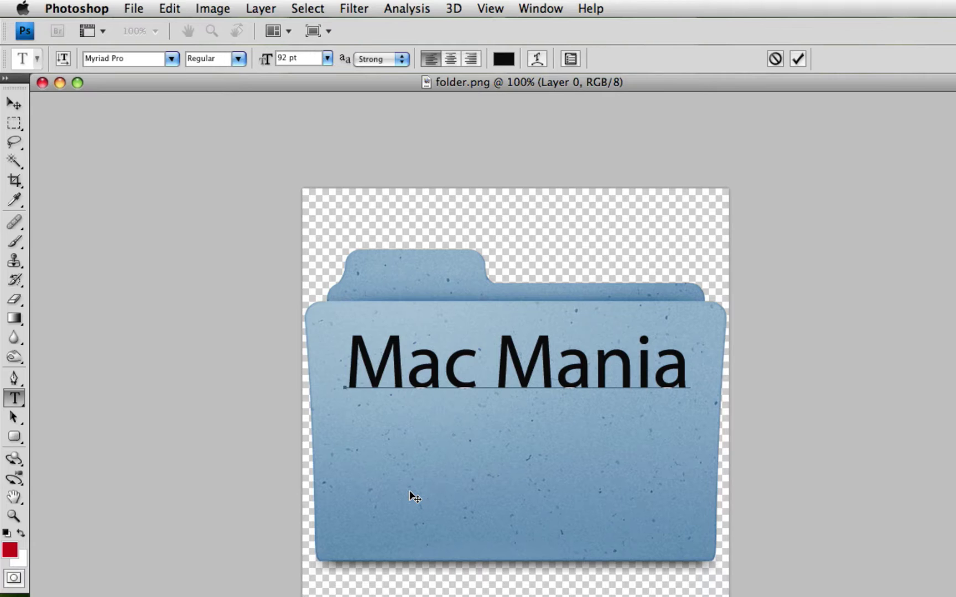
key(Return)
text(Tutoria)
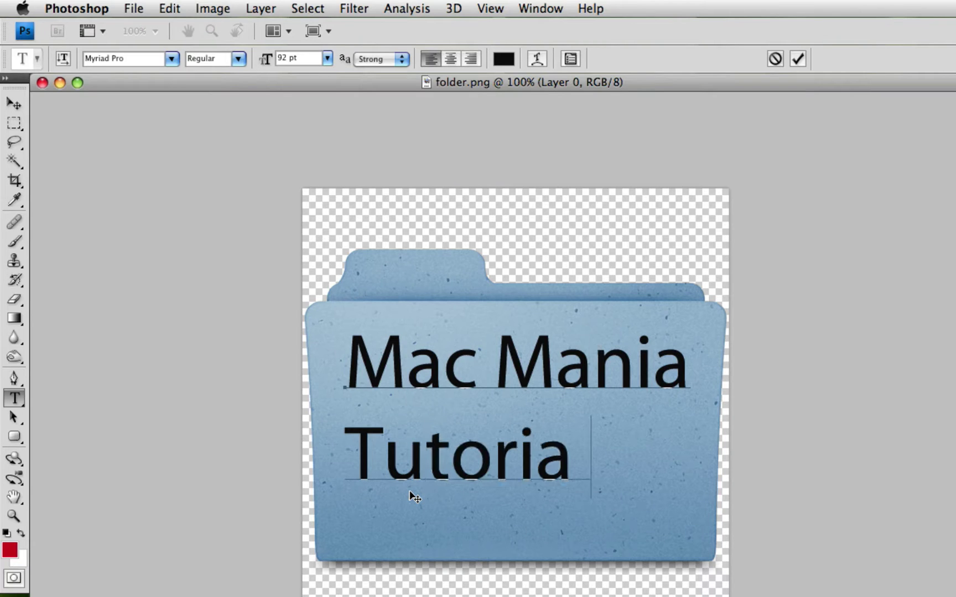
text(ls)
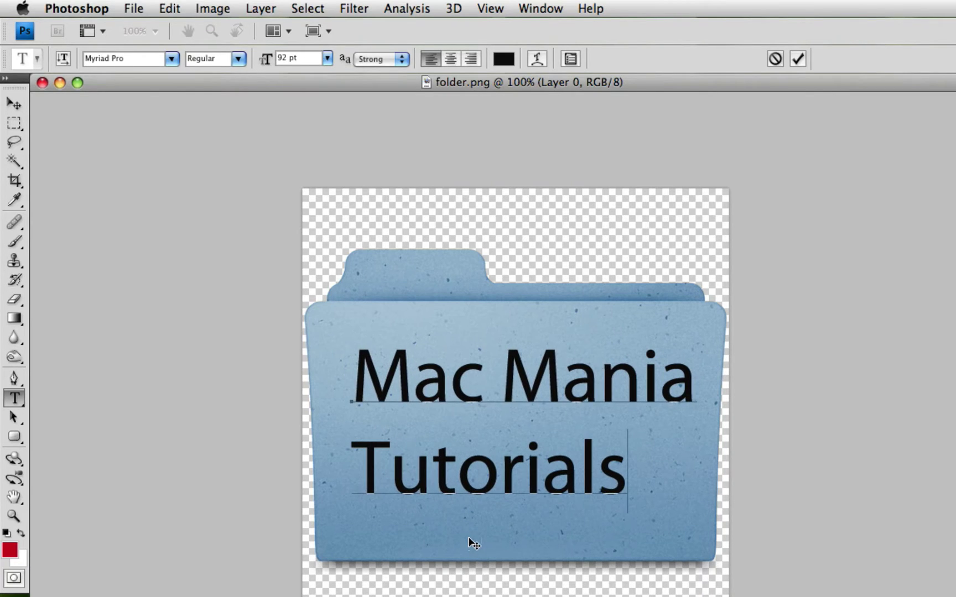
click(800, 58)
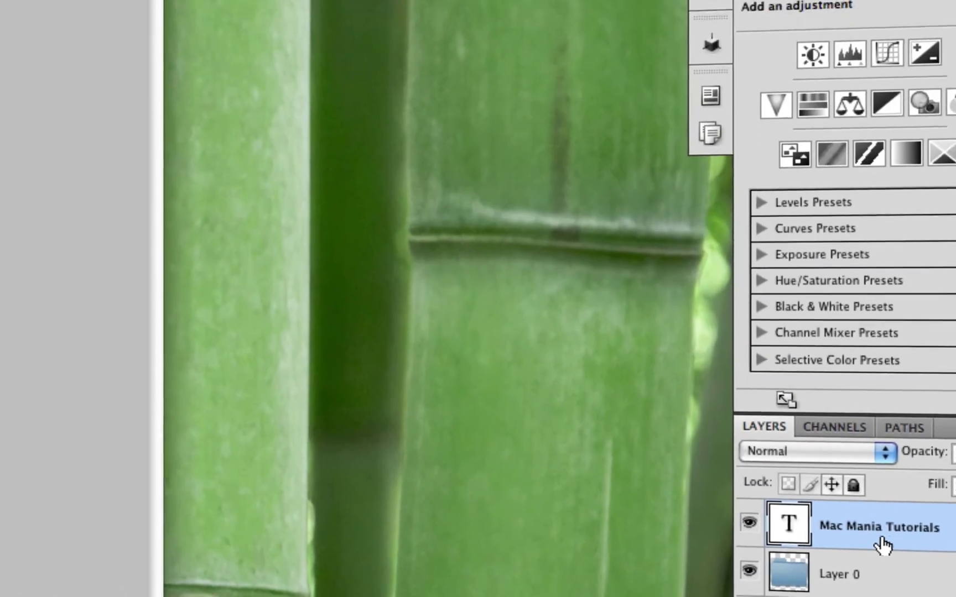
Give the text layer a white, Screen-mode drop shadow at 75% opacity with Gaussian contour.
double_click(788, 200)
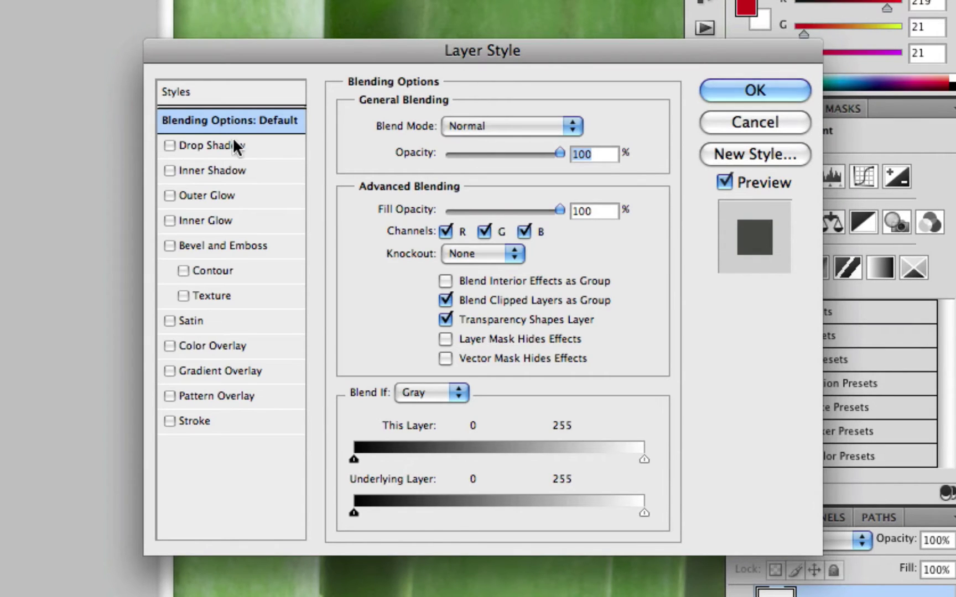
click(211, 144)
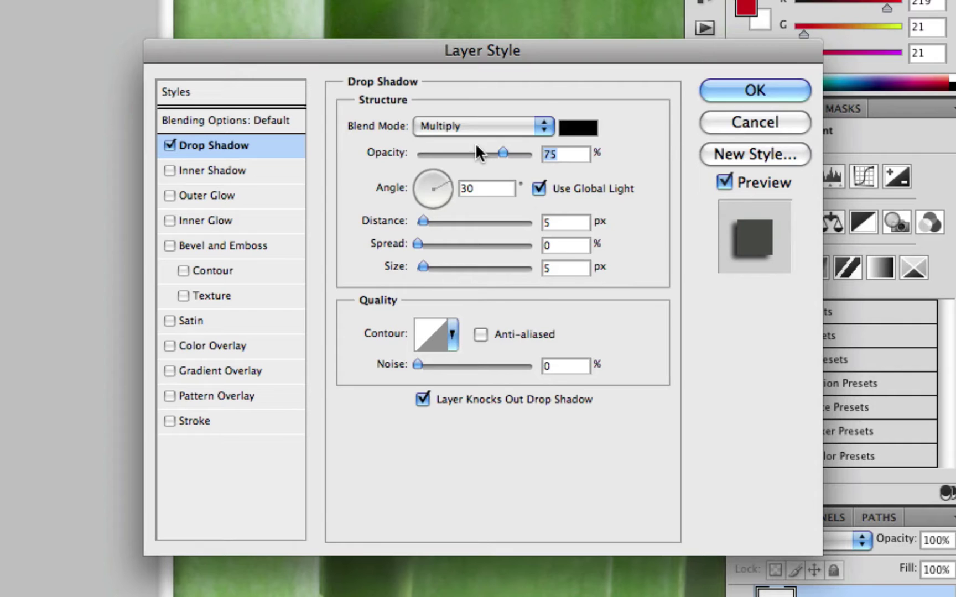
click(460, 124)
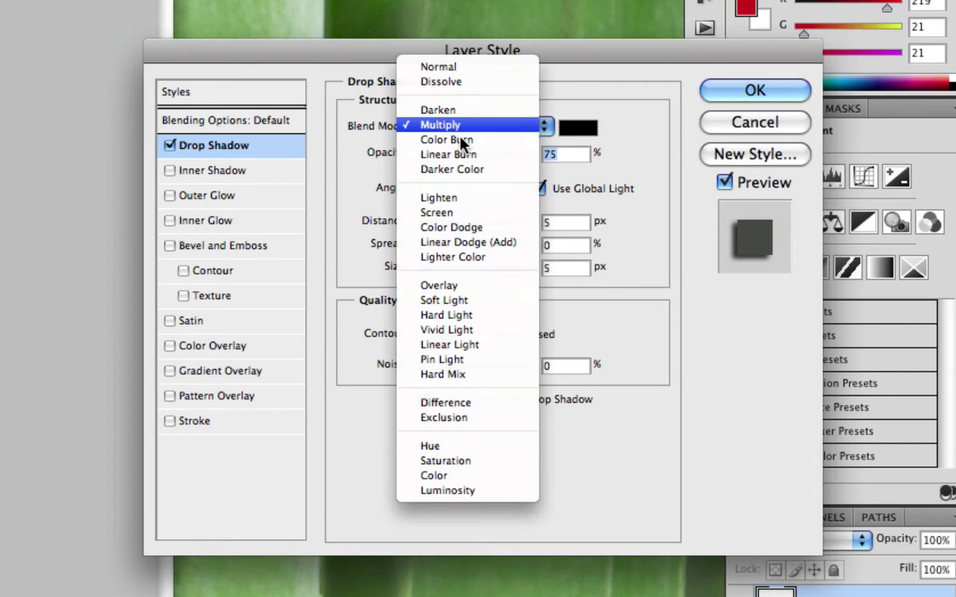
click(449, 213)
click(579, 137)
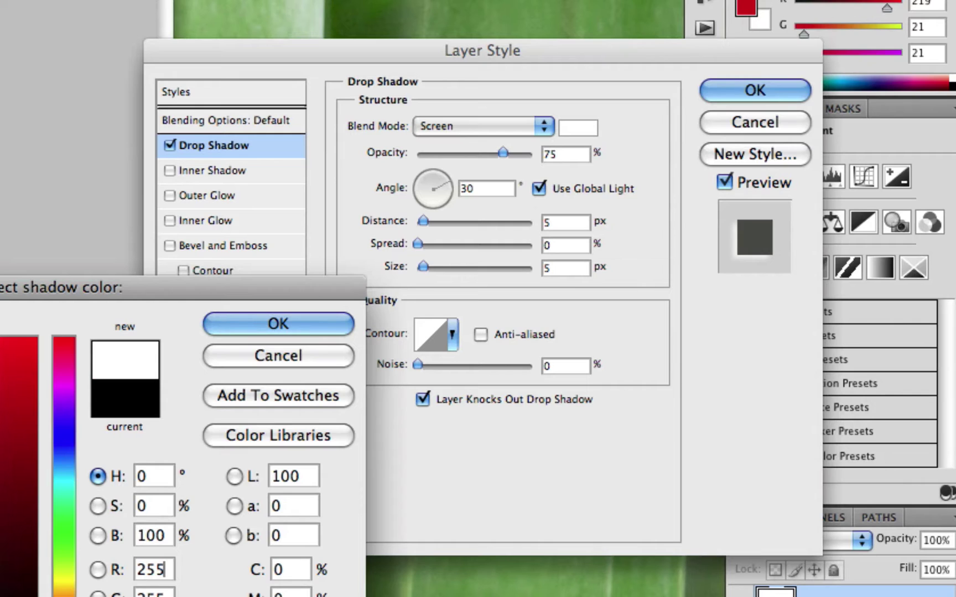
key(Return)
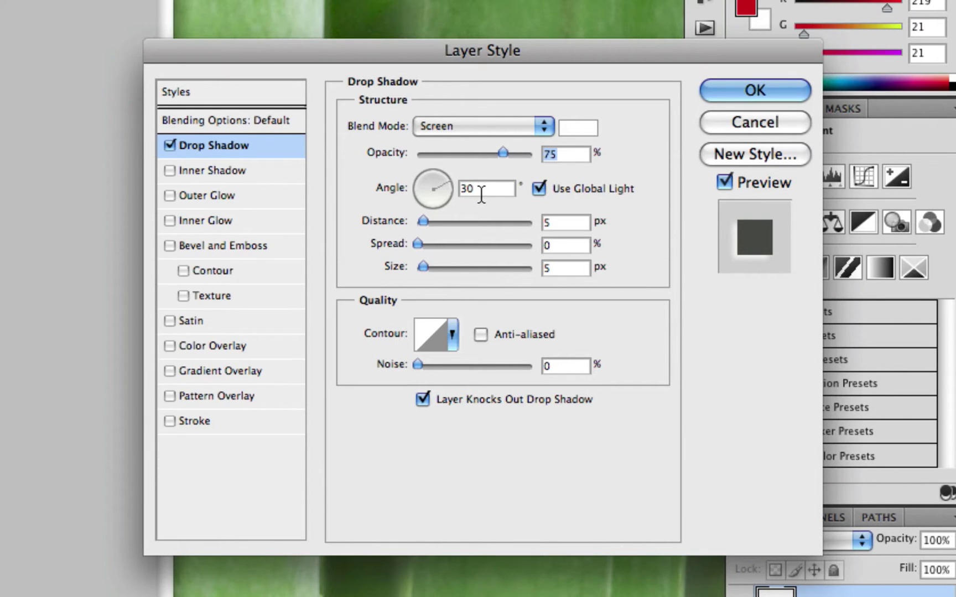
double_click(482, 189)
text(90)
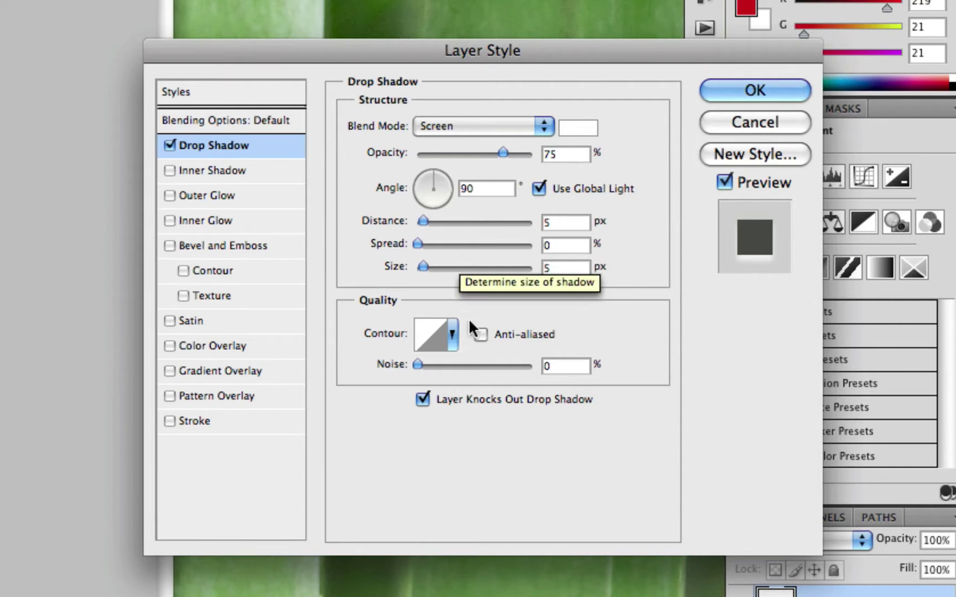
click(452, 334)
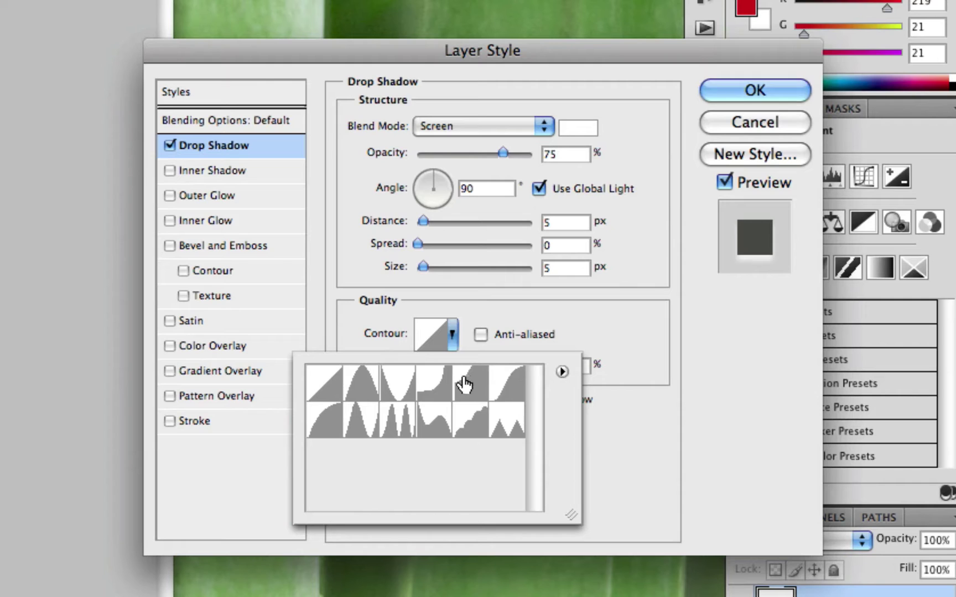
click(517, 386)
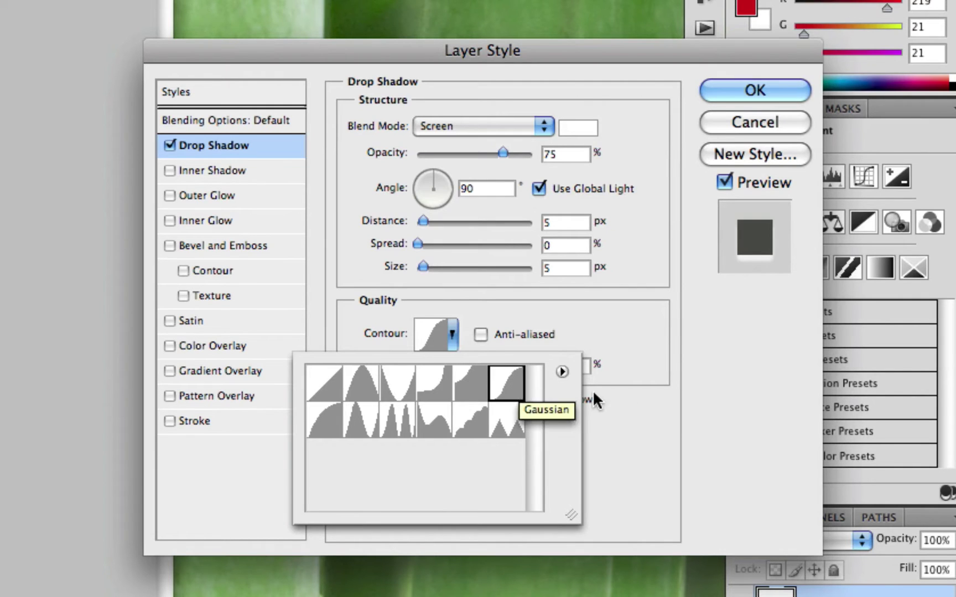
click(647, 402)
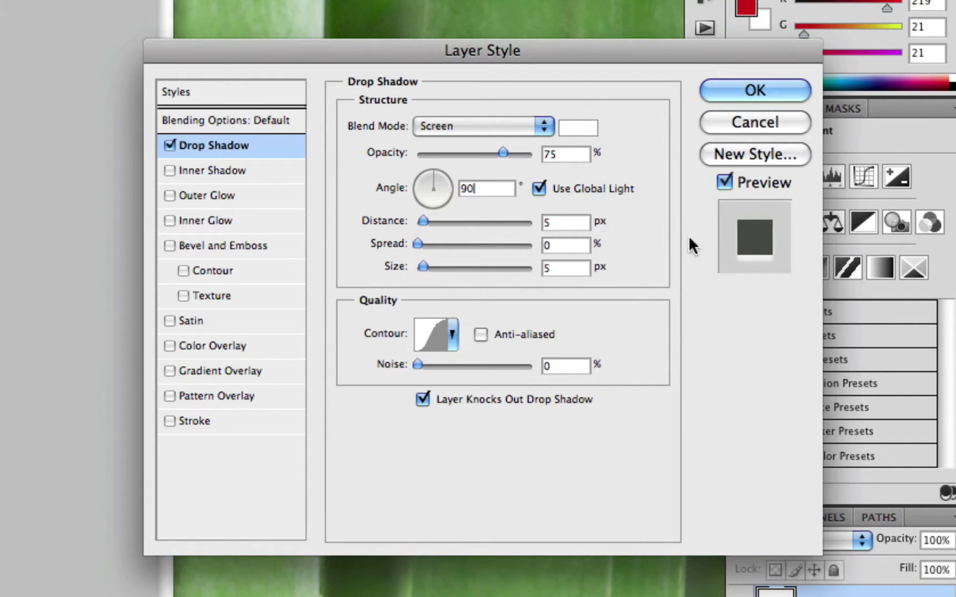
click(730, 89)
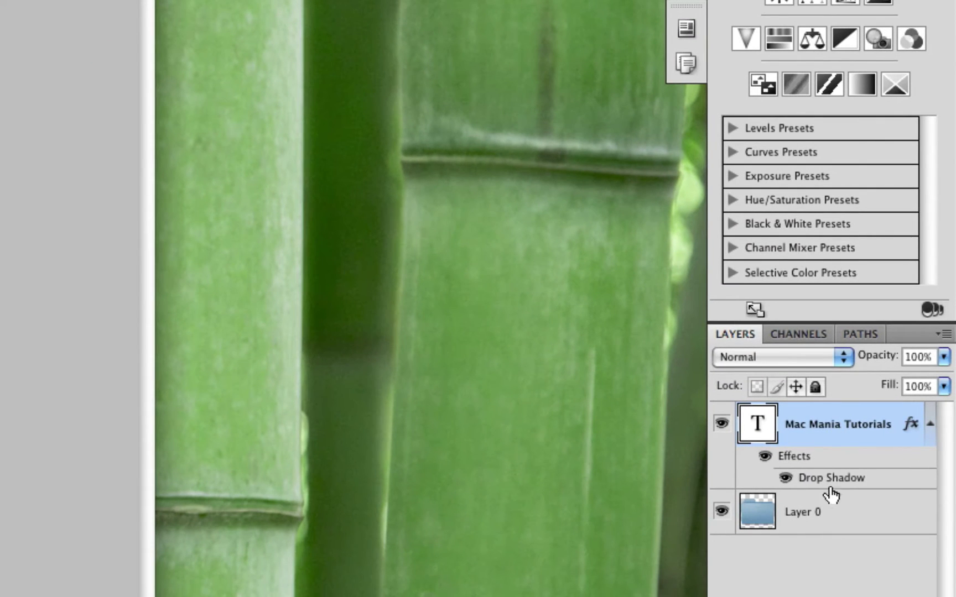
Add an inner shadow to the text: 10% opacity, 47% choke, and a contour preset.
double_click(805, 436)
click(167, 146)
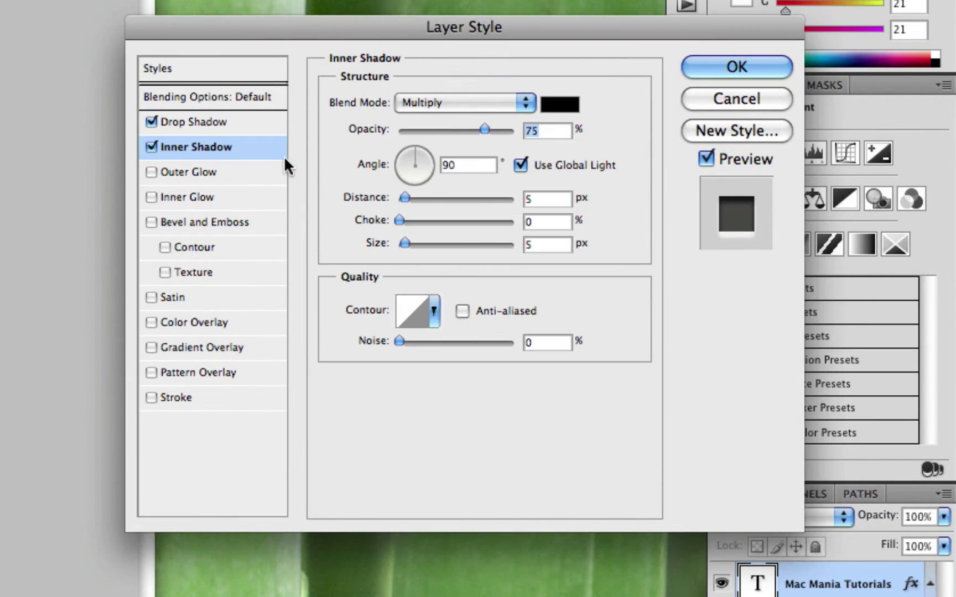
drag(489, 126, 409, 133)
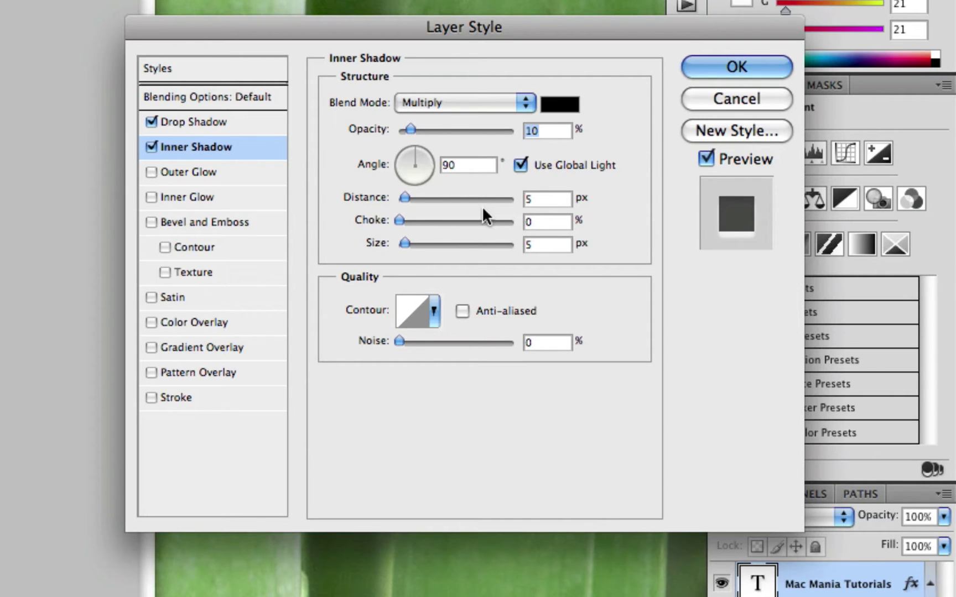
drag(401, 221, 453, 224)
click(433, 314)
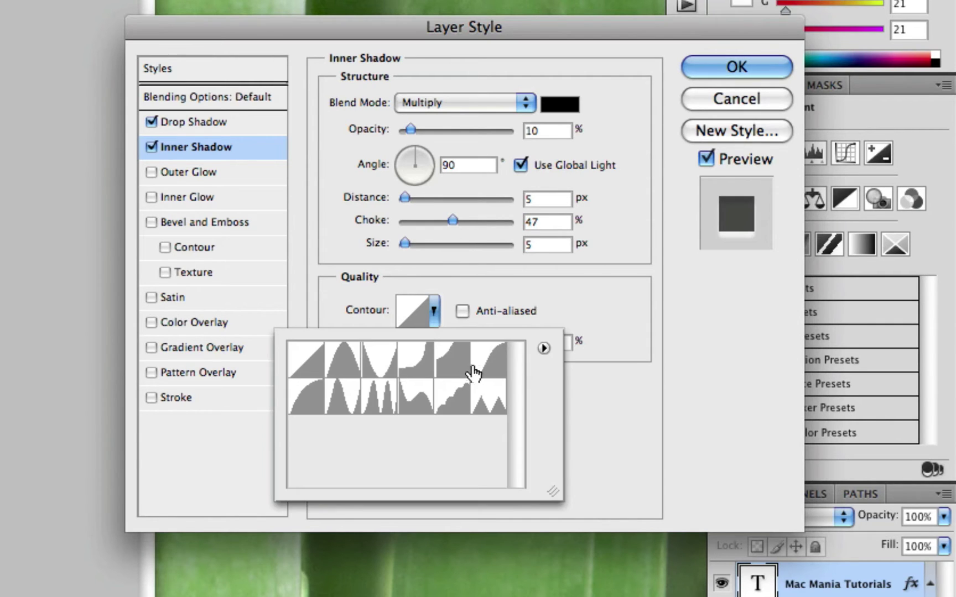
click(487, 364)
double_click(487, 366)
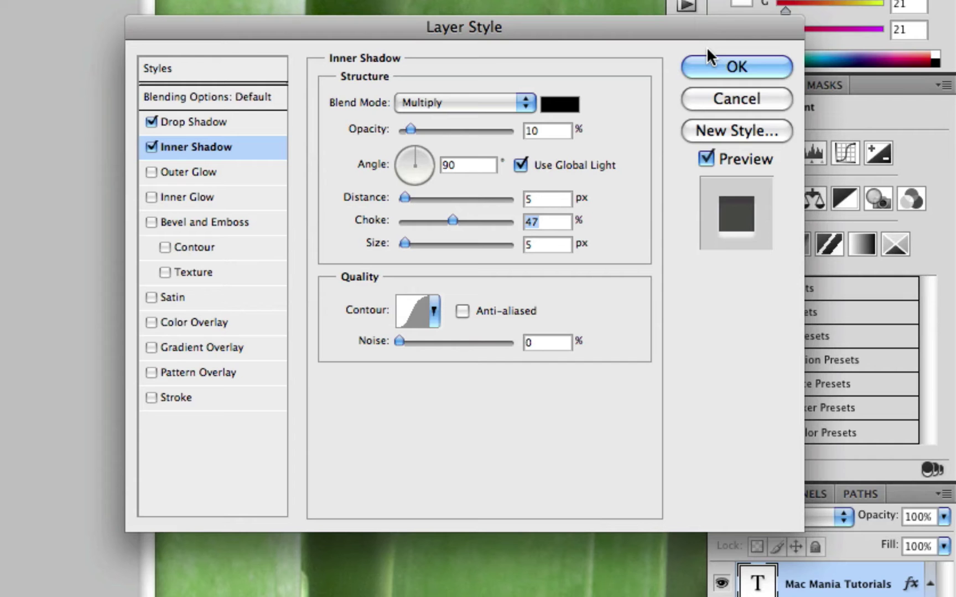
click(709, 67)
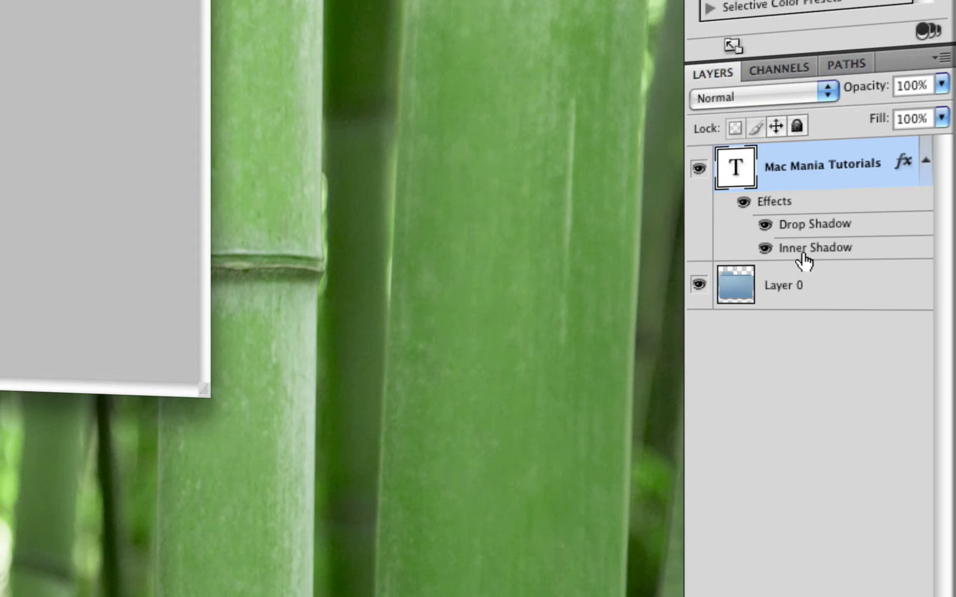
Duplicate Layer 0 and move Layer 0 copy above the text layer.
click(799, 304)
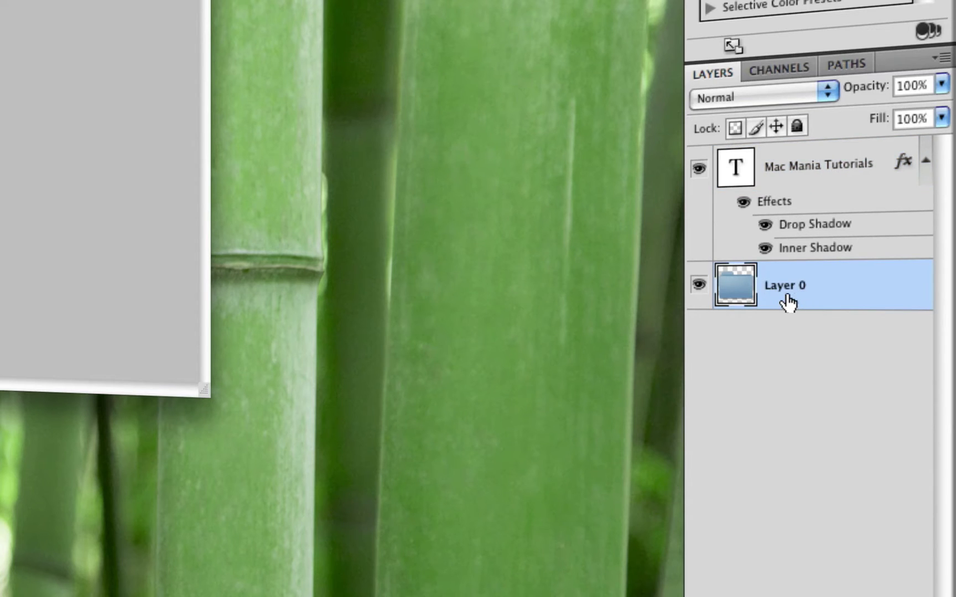
right_click(789, 300)
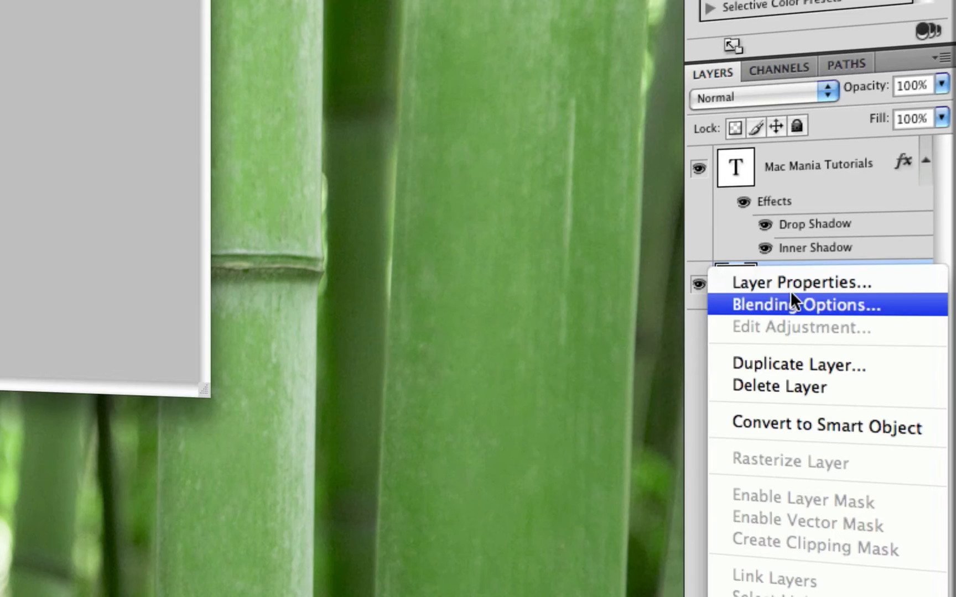
click(779, 366)
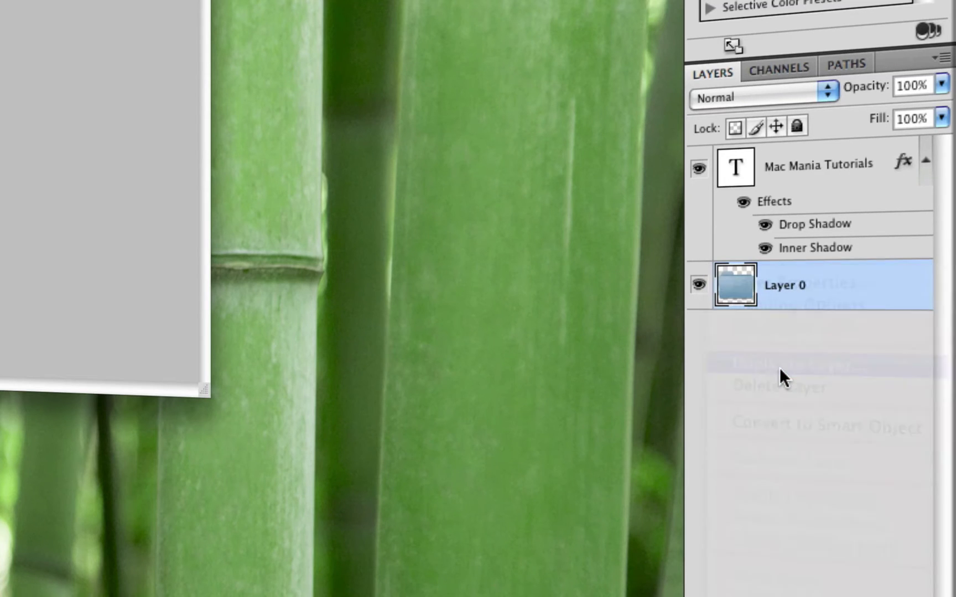
key(Return)
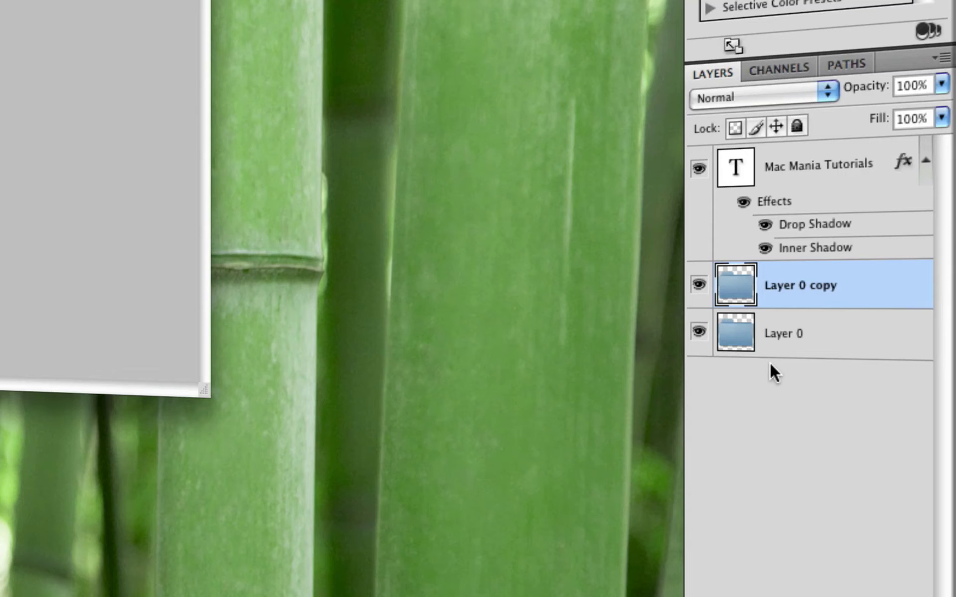
drag(846, 299, 849, 159)
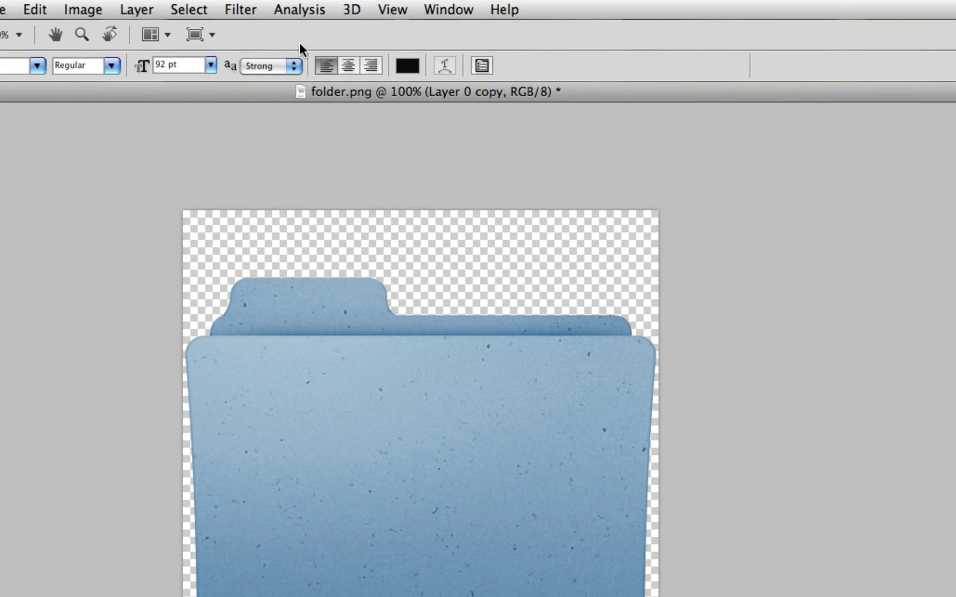
Clip Layer 0 copy to the text layer and set its opacity to about 72%.
click(133, 9)
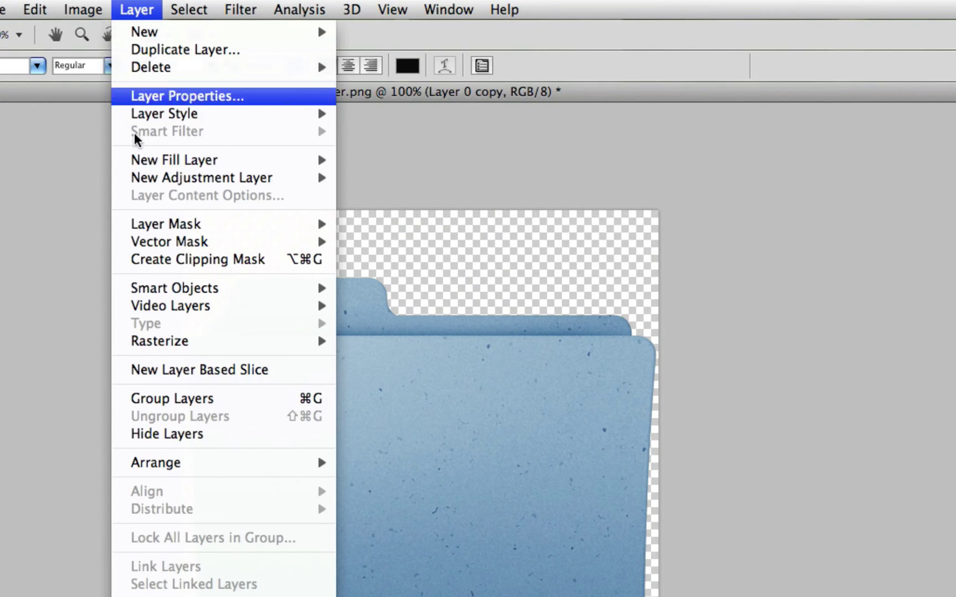
click(163, 260)
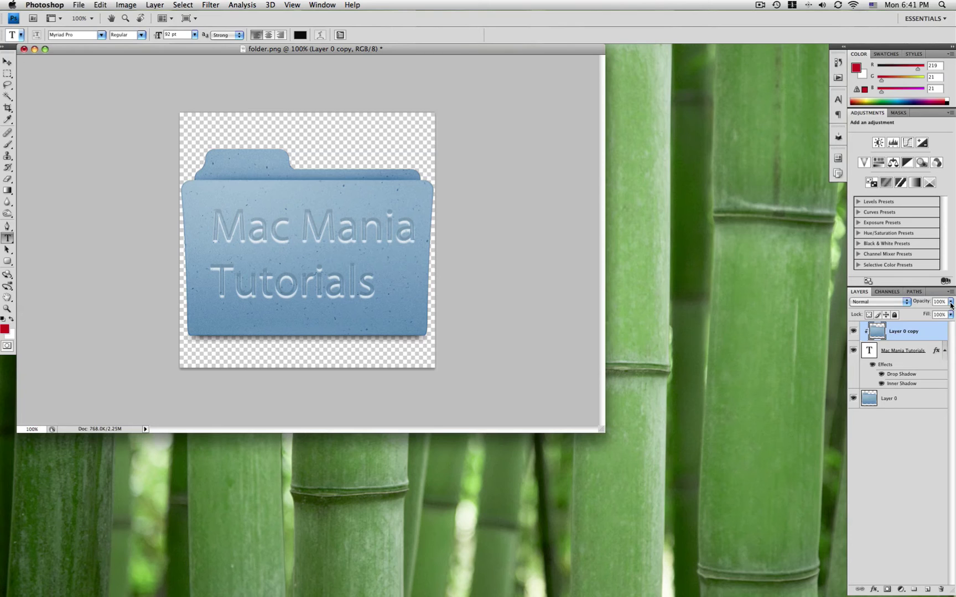
click(951, 305)
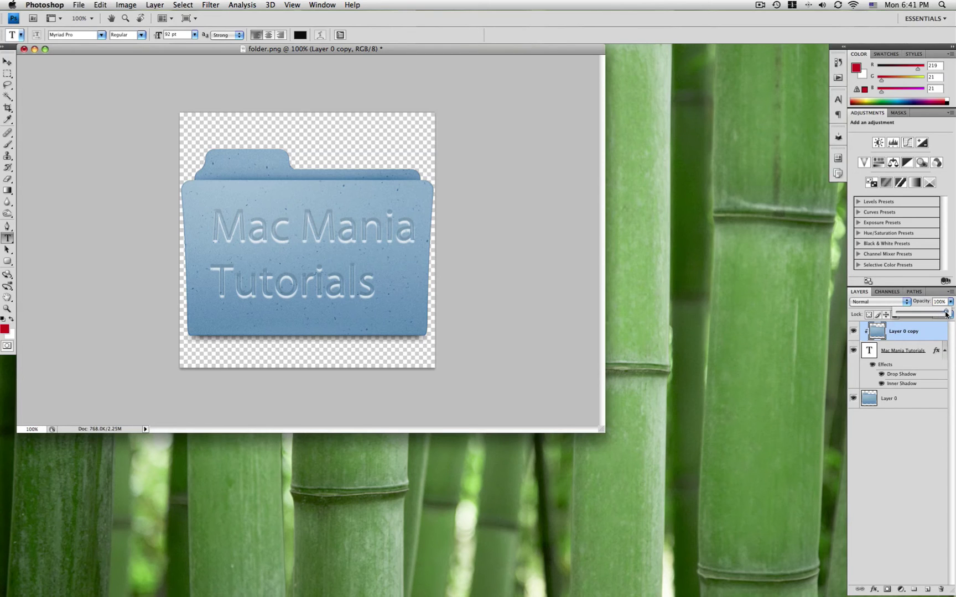
mouse_move(927, 314)
mouse_down()
mouse_move(905, 312)
mouse_move(936, 314)
mouse_up()
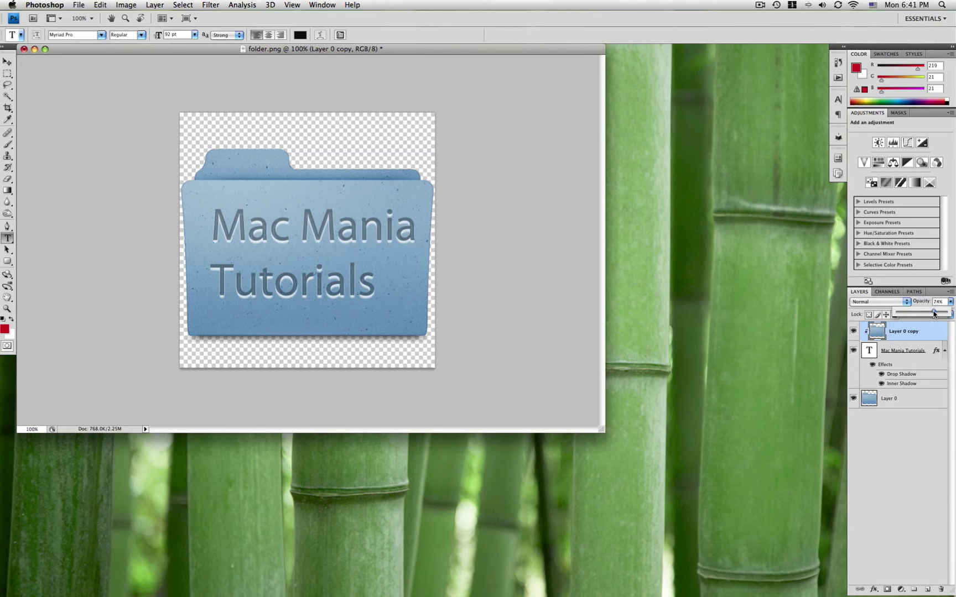
Reduce the text's white drop shadow opacity to 61%.
click(952, 303)
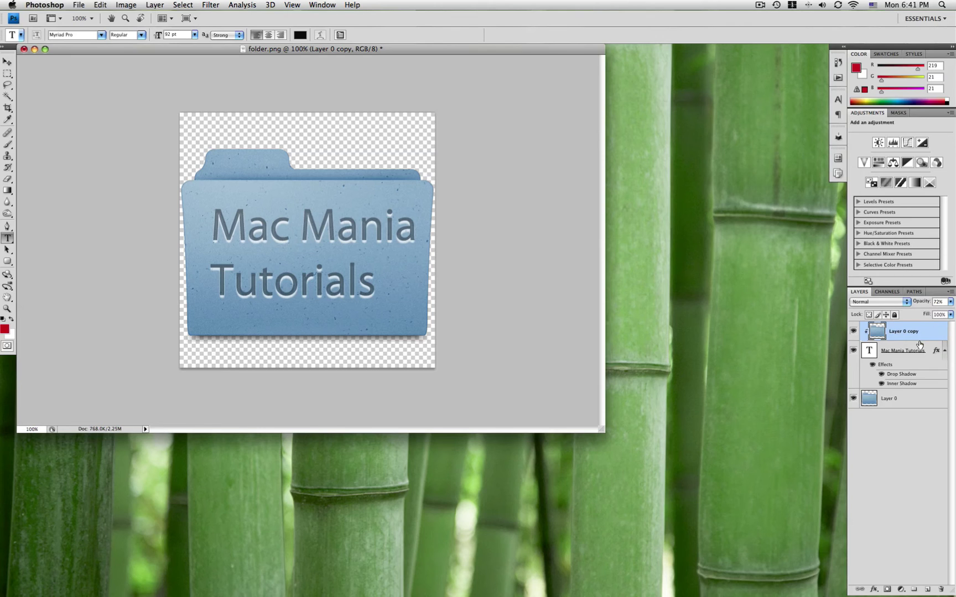
double_click(894, 362)
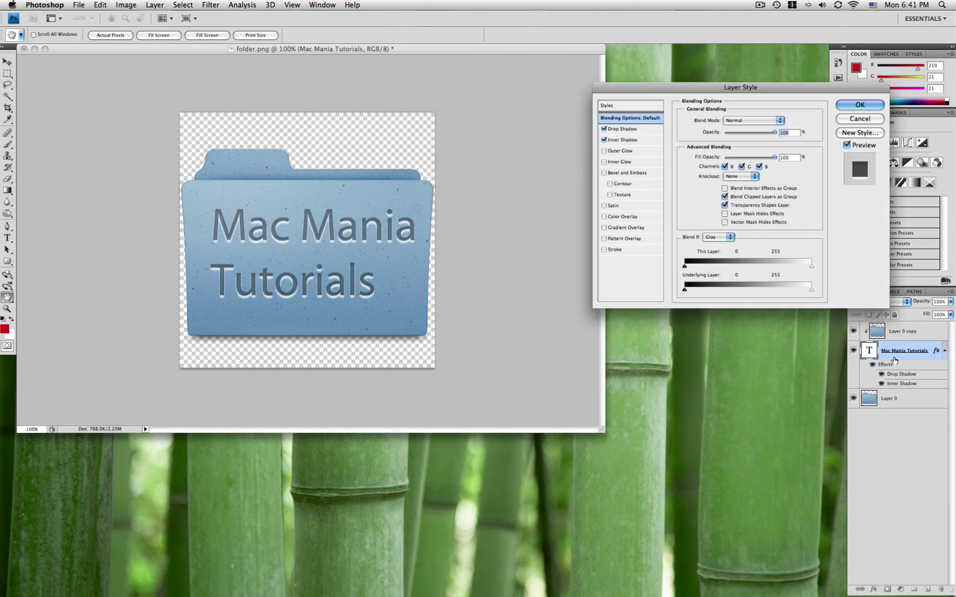
click(622, 129)
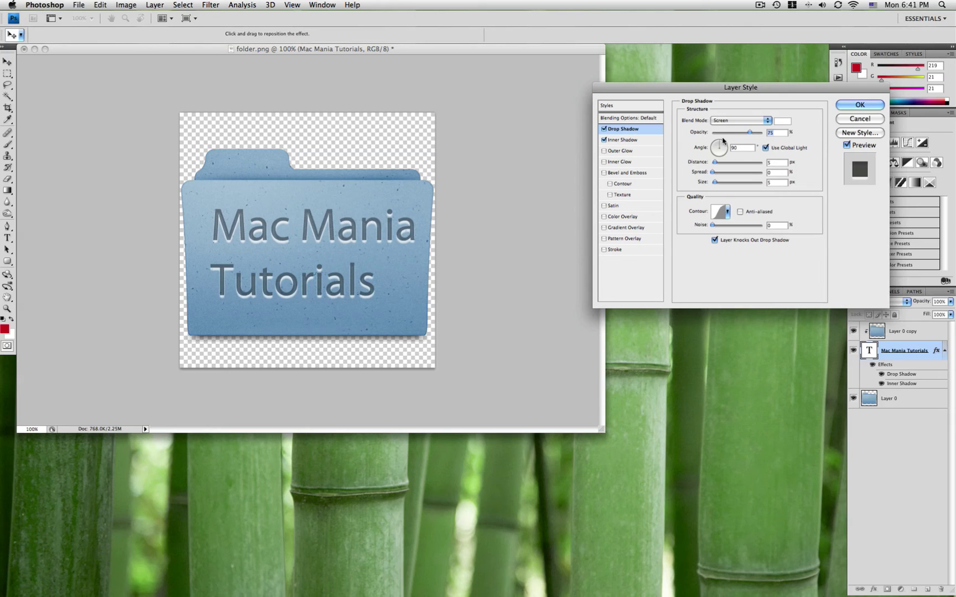
drag(757, 134, 732, 137)
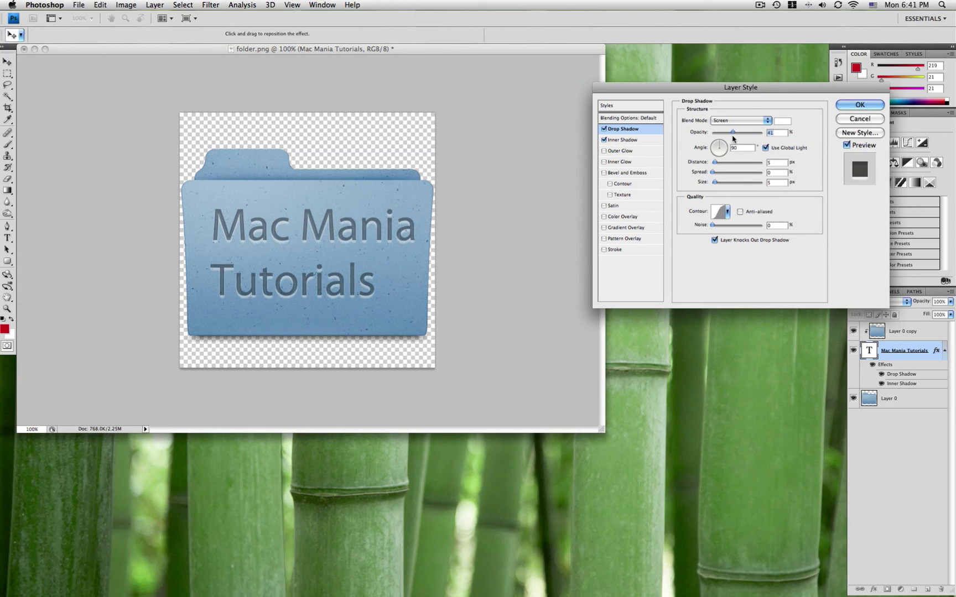
click(850, 108)
key(t)
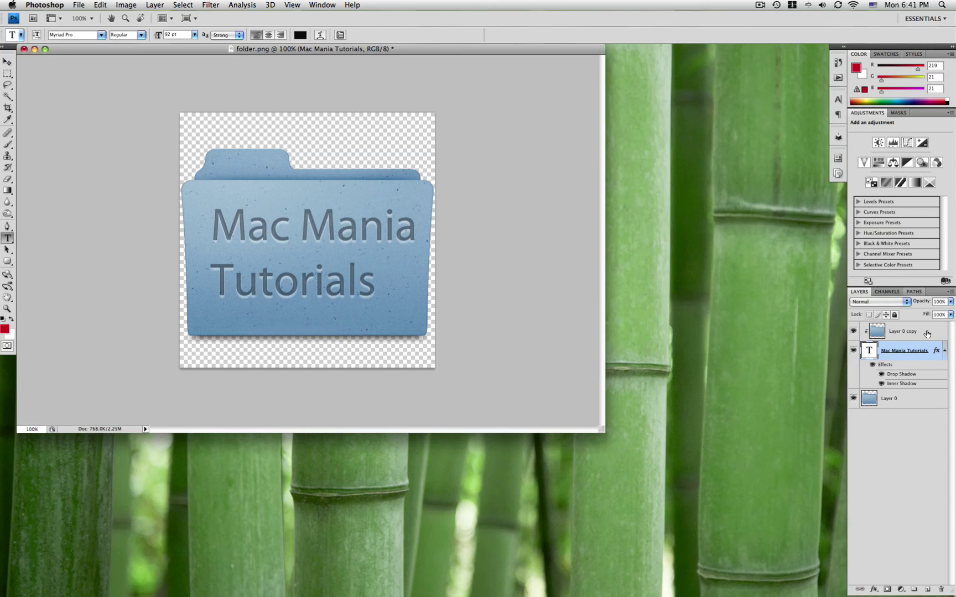
Set Layer 0 copy's opacity to about 84%.
click(933, 334)
click(949, 303)
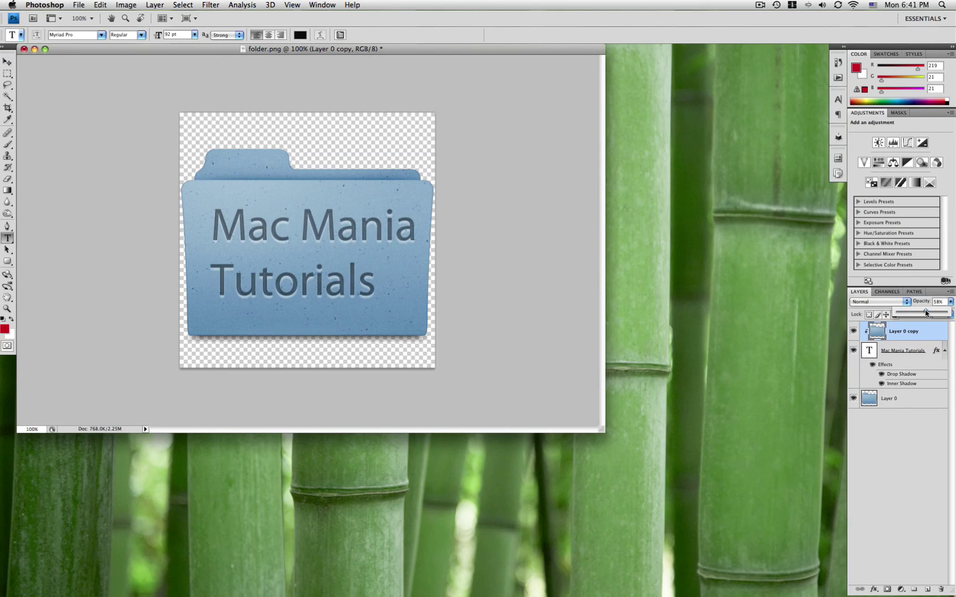
drag(928, 312, 923, 313)
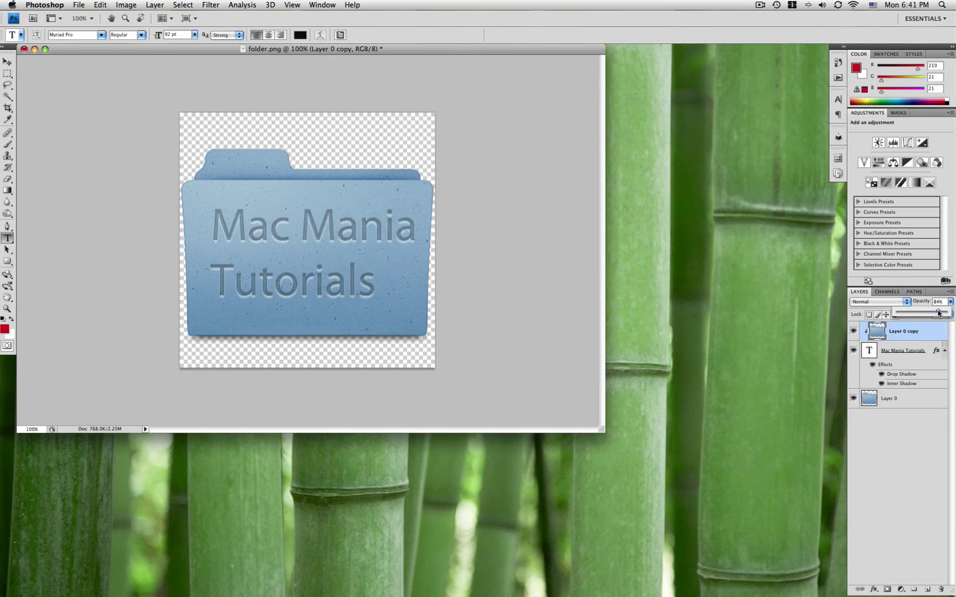
click(910, 412)
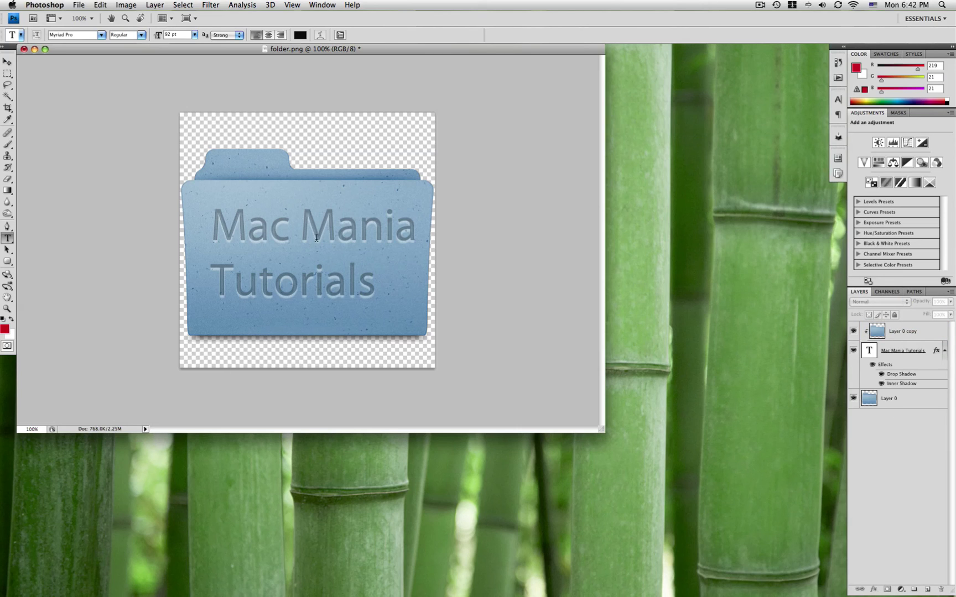
Preview folder copy.png on the desktop with Quick Look.
click(789, 241)
click(905, 153)
key(space)
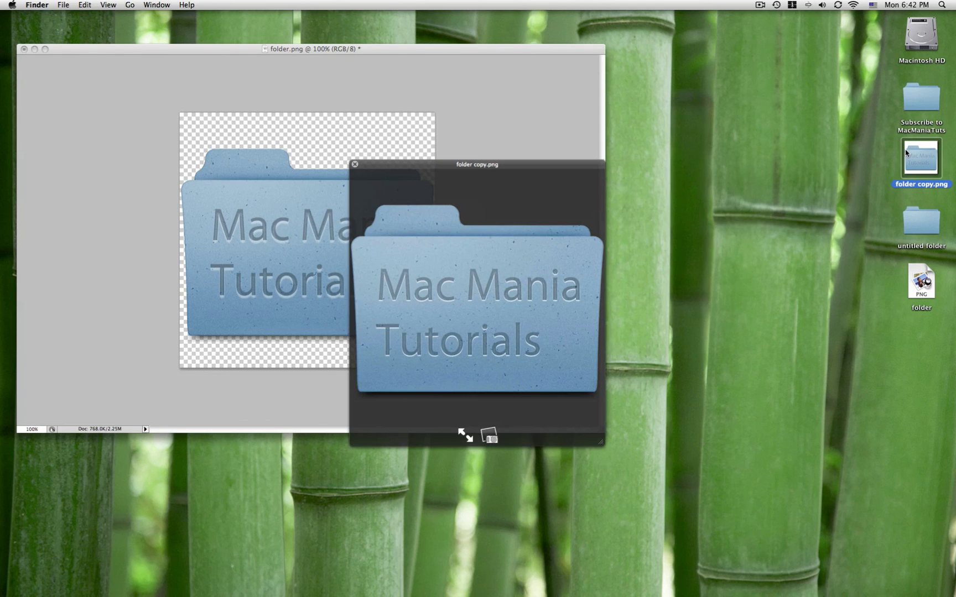
key(space)
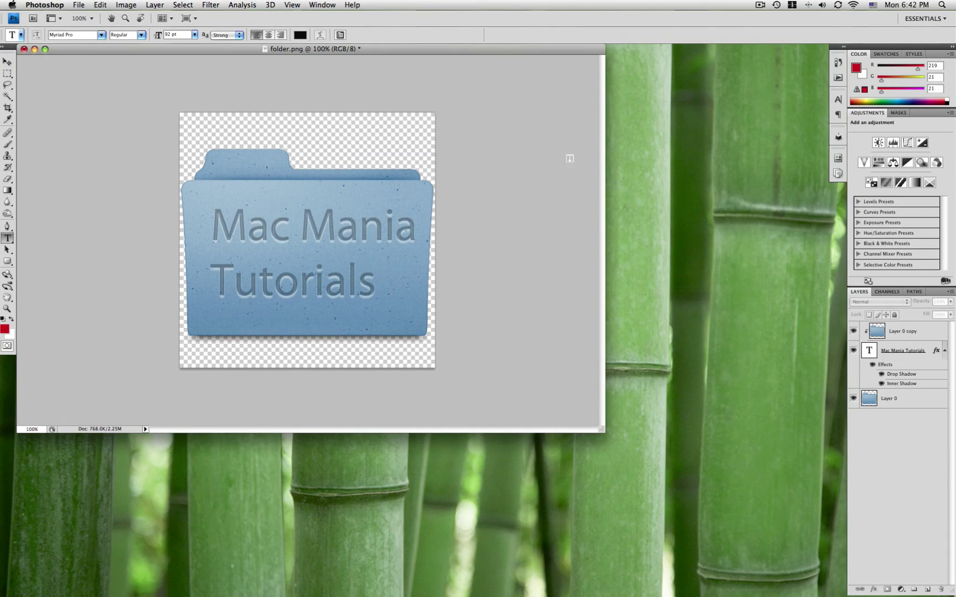